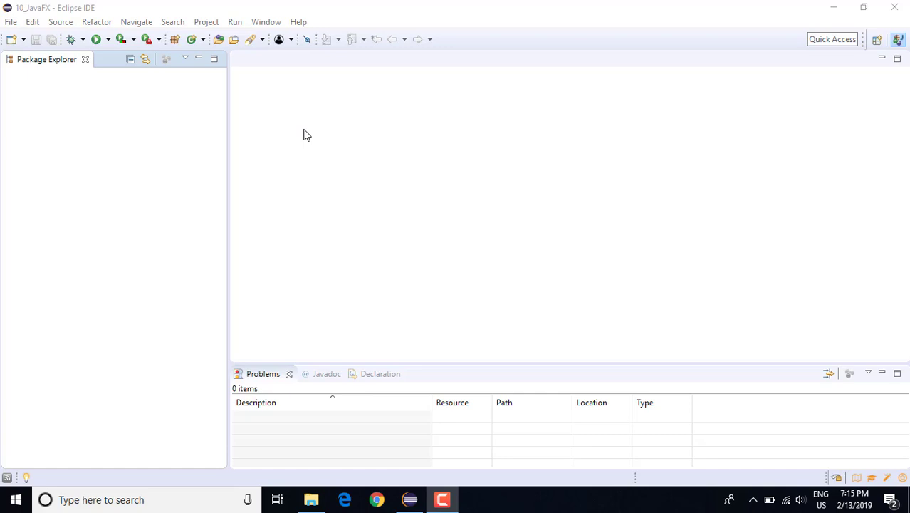
Step: Check the project categories offered for a new project and close the wizard without creating one
{"action": "left_click", "coordinate": [10, 21]}
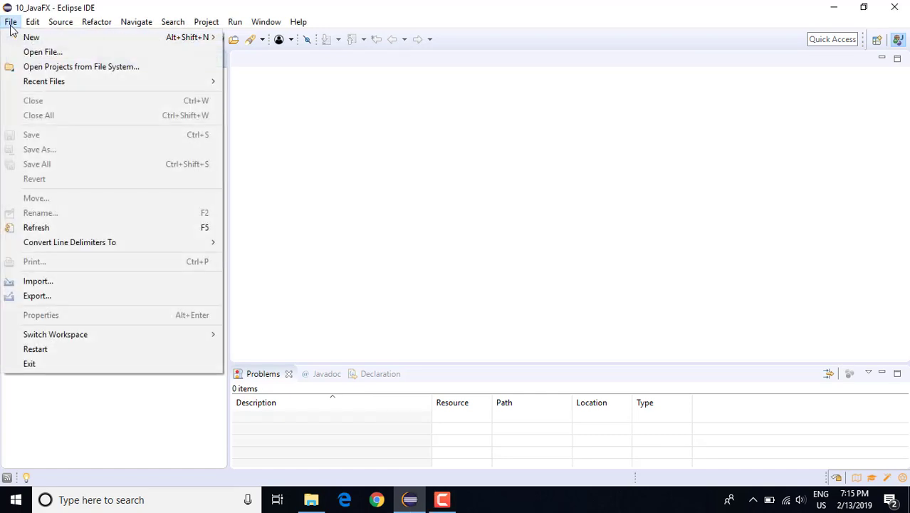
{"action": "mouse_move", "coordinate": [192, 44]}
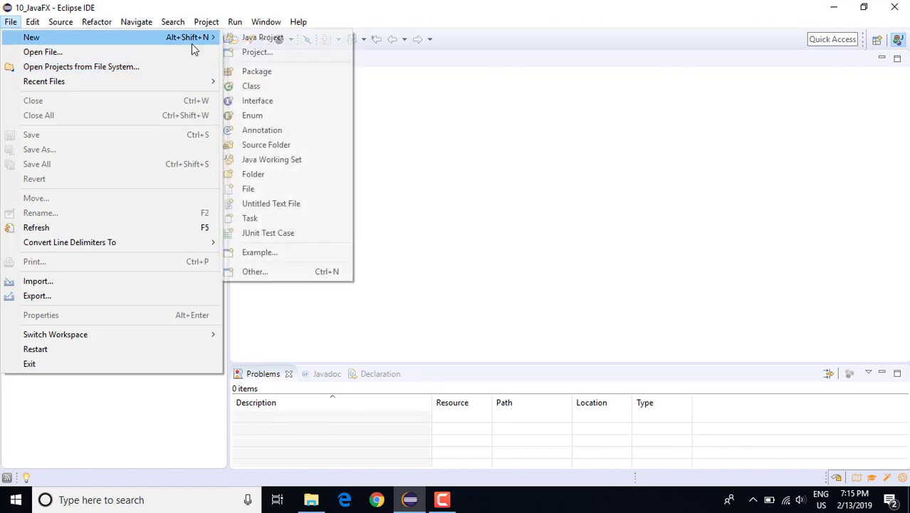
{"action": "left_click", "coordinate": [249, 52]}
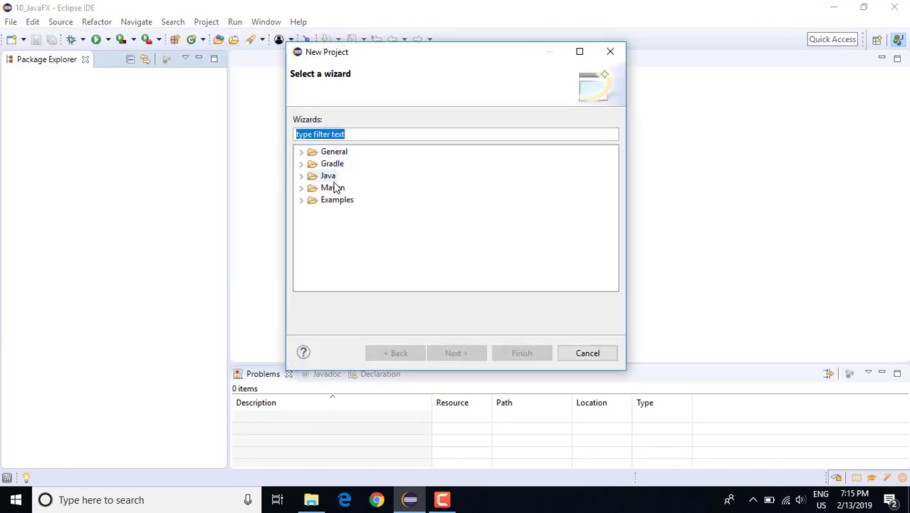
{"action": "left_click", "coordinate": [610, 52]}
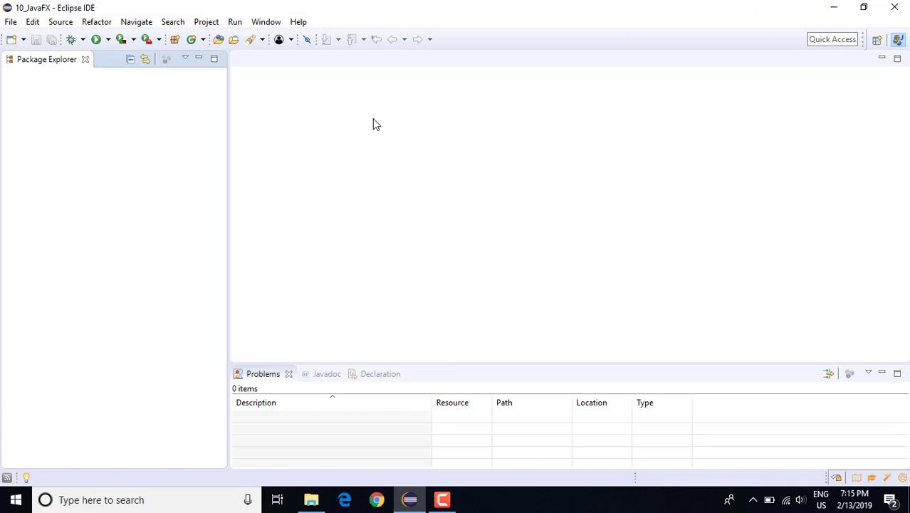
{"action": "left_click", "coordinate": [11, 21]}
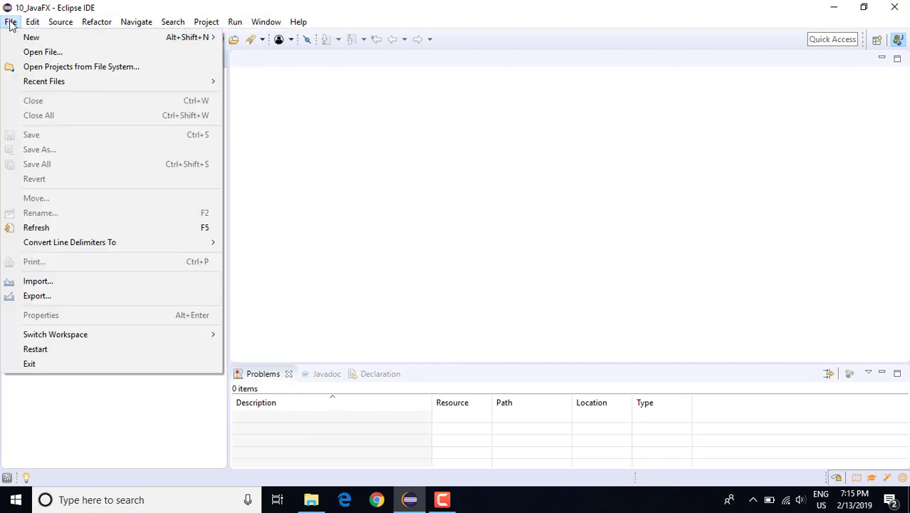
{"action": "mouse_move", "coordinate": [32, 21]}
{"action": "left_click", "coordinate": [103, 5]}
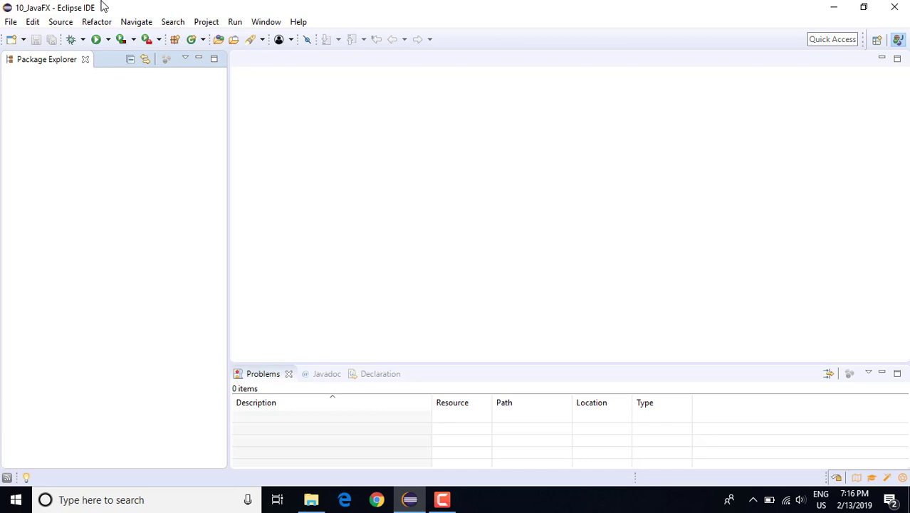
Step: Start installing new software and set the site to work with to --All Available Sites--
{"action": "left_click", "coordinate": [296, 22]}
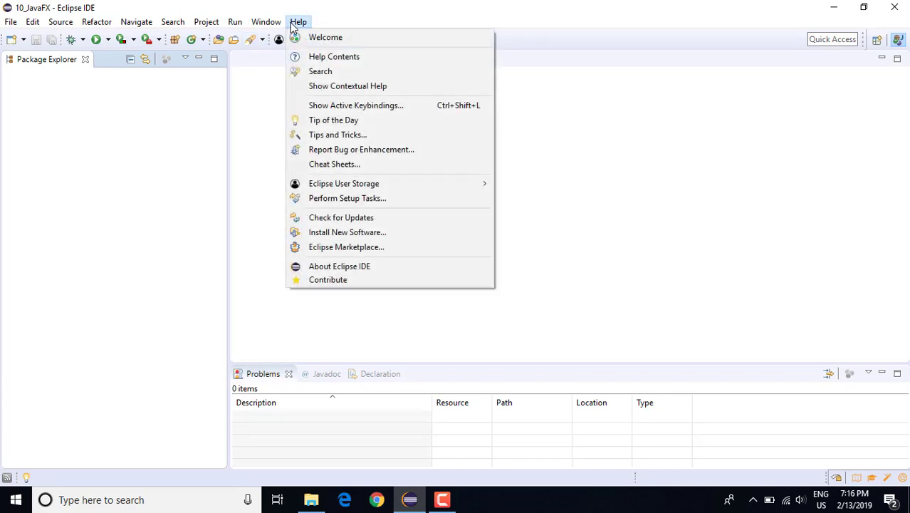
{"action": "left_click", "coordinate": [299, 23]}
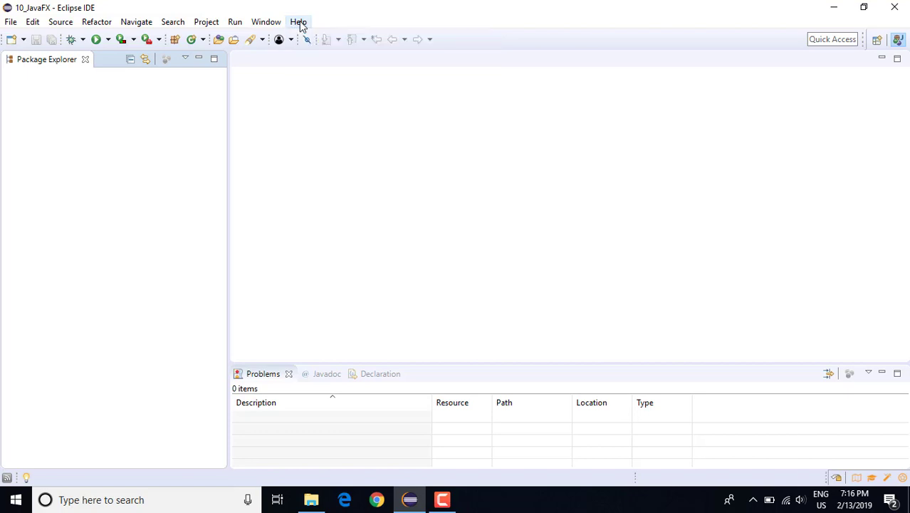
{"action": "left_click", "coordinate": [299, 24]}
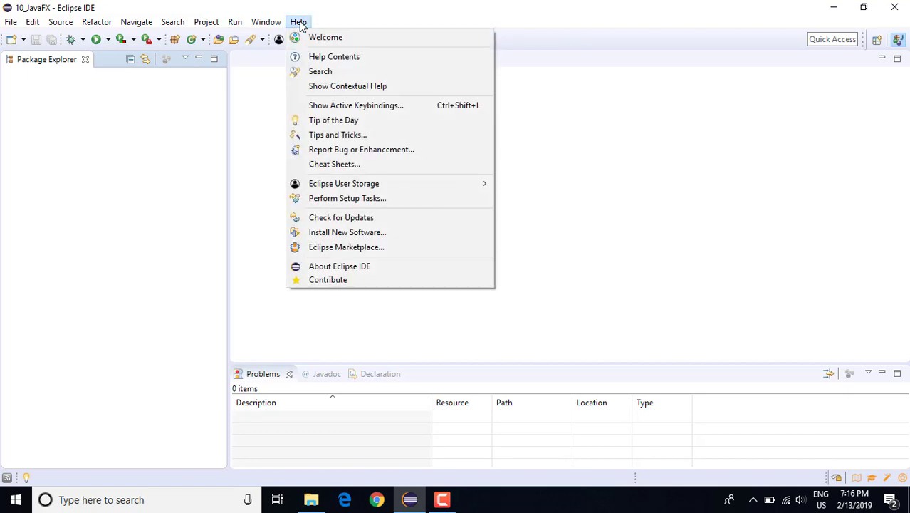
{"action": "left_click", "coordinate": [373, 235]}
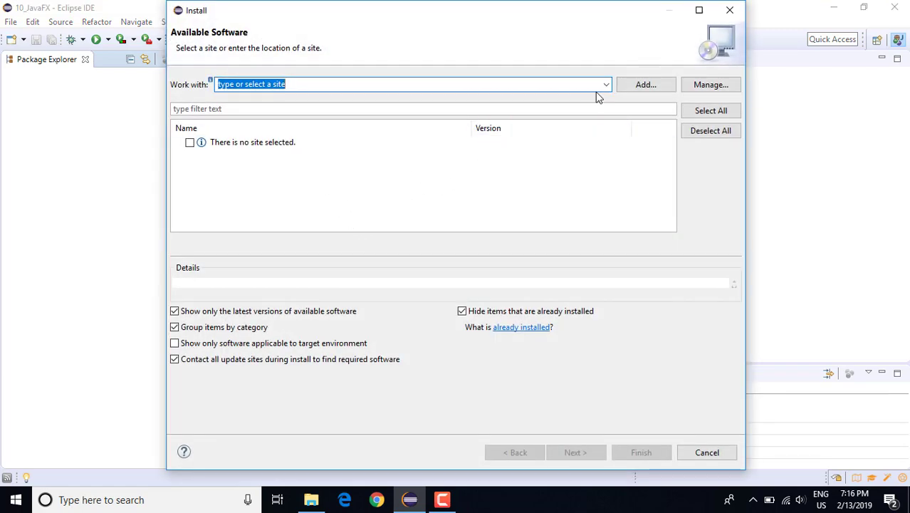
{"action": "left_click", "coordinate": [605, 85]}
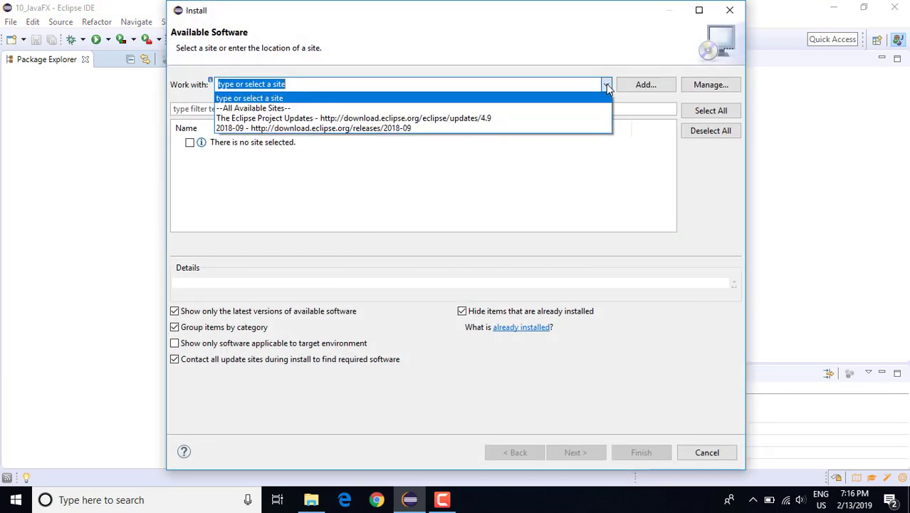
{"action": "left_click", "coordinate": [561, 109]}
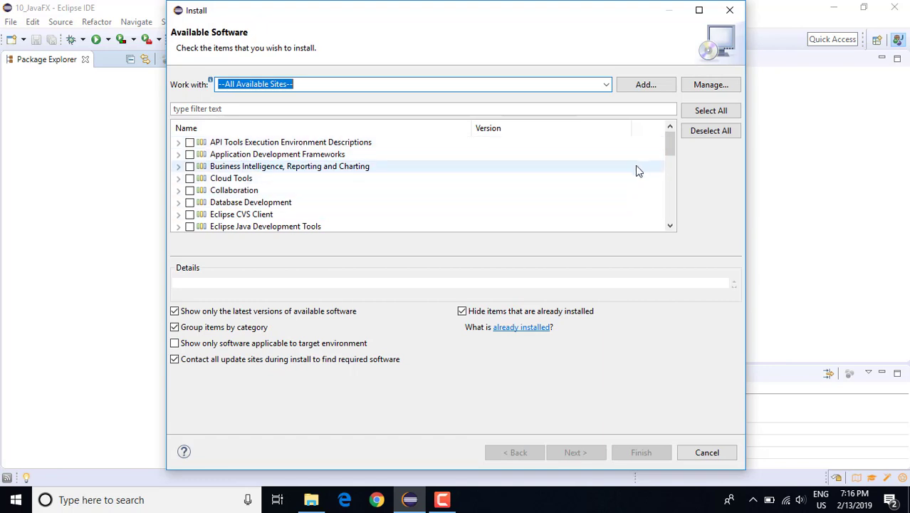
Step: Select e(fx)clipse - IDE under General Purpose Tools for installation
{"action": "left_click_drag", "start_coordinate": [668, 144], "coordinate": [675, 189]}
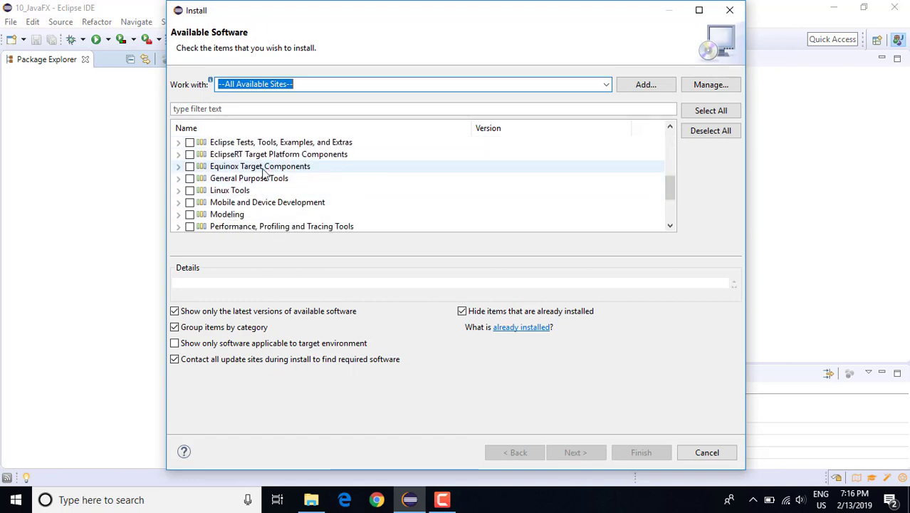
{"action": "left_click", "coordinate": [179, 179]}
{"action": "scroll", "coordinate": [220, 187], "scroll_direction": "down", "scroll_amount": 2}
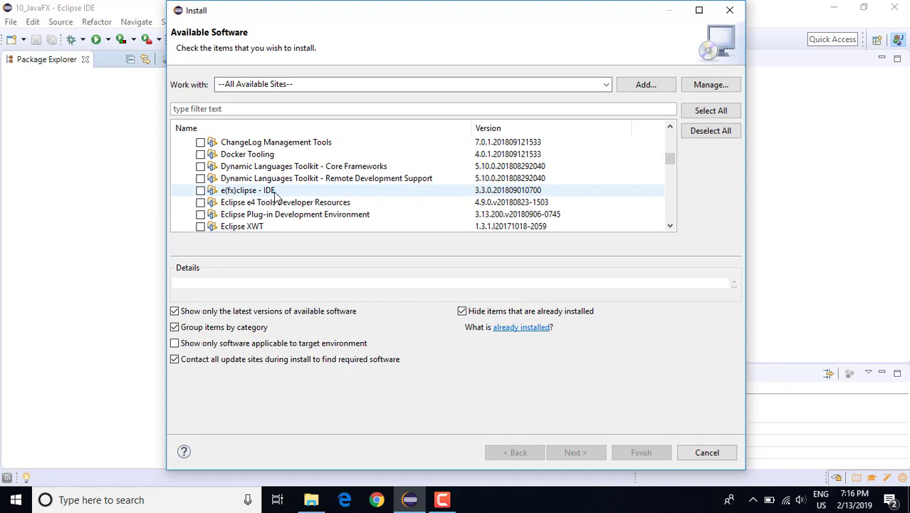
{"action": "left_click", "coordinate": [201, 191]}
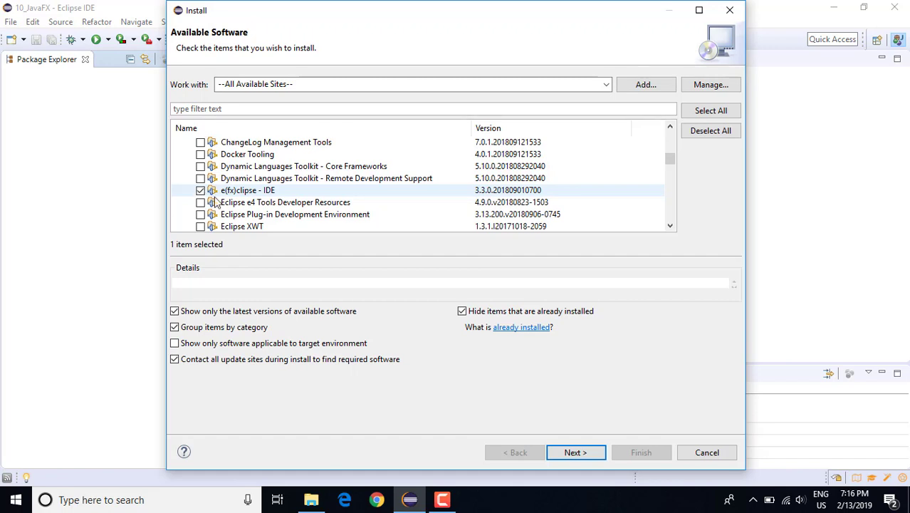
Step: Continue the e(fx)clipse installation, accept the license agreement, and restart the IDE to apply the changes
{"action": "left_click", "coordinate": [580, 456]}
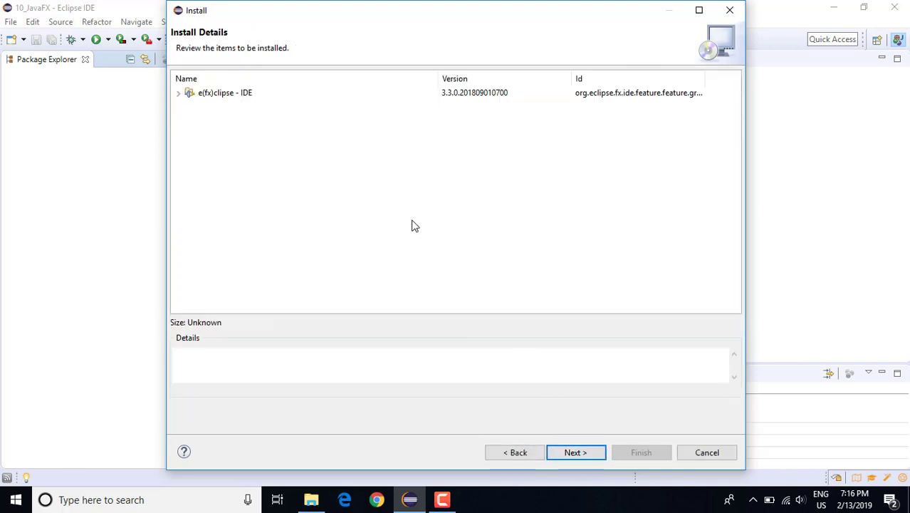
{"action": "left_click", "coordinate": [578, 454]}
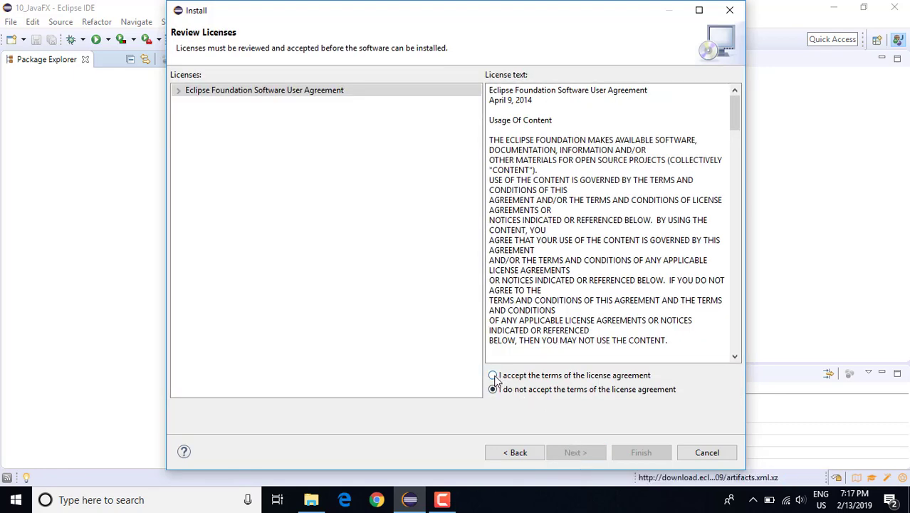
{"action": "left_click", "coordinate": [494, 376]}
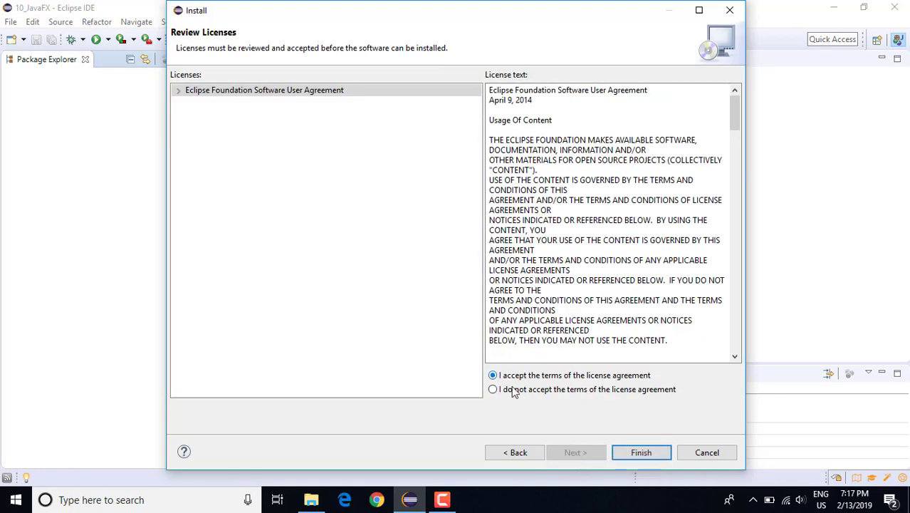
{"action": "left_click", "coordinate": [627, 455]}
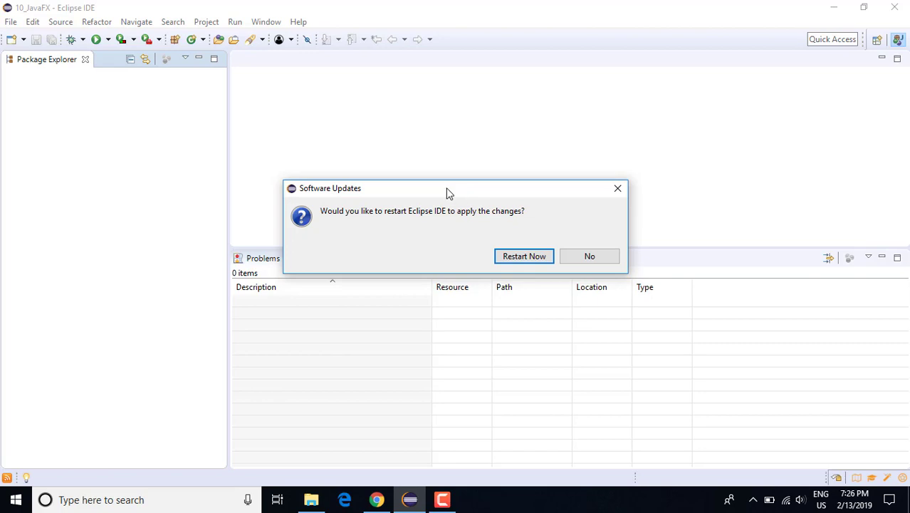
{"action": "left_click", "coordinate": [525, 257]}
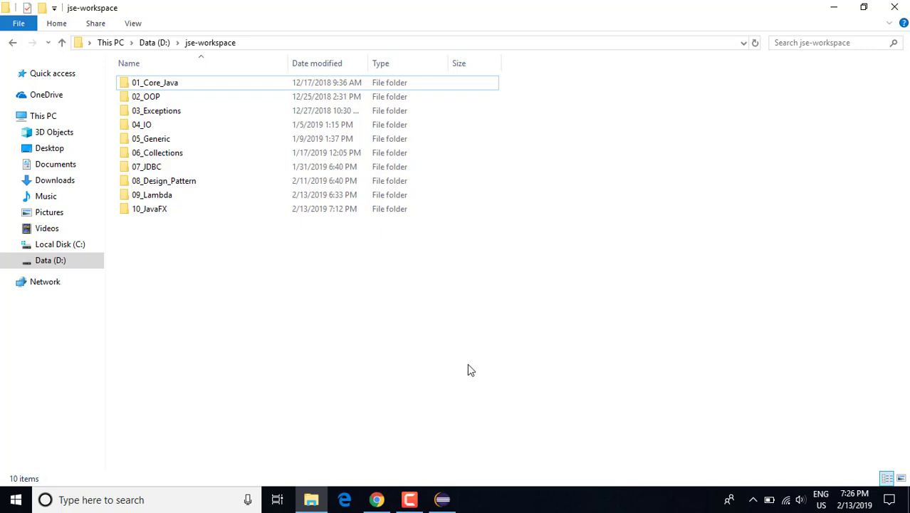
Step: Check the 10_JavaFX folder inside jse-workspace, and switch to the workbench of the restarted Eclipse IDE
{"action": "double_click", "coordinate": [267, 215]}
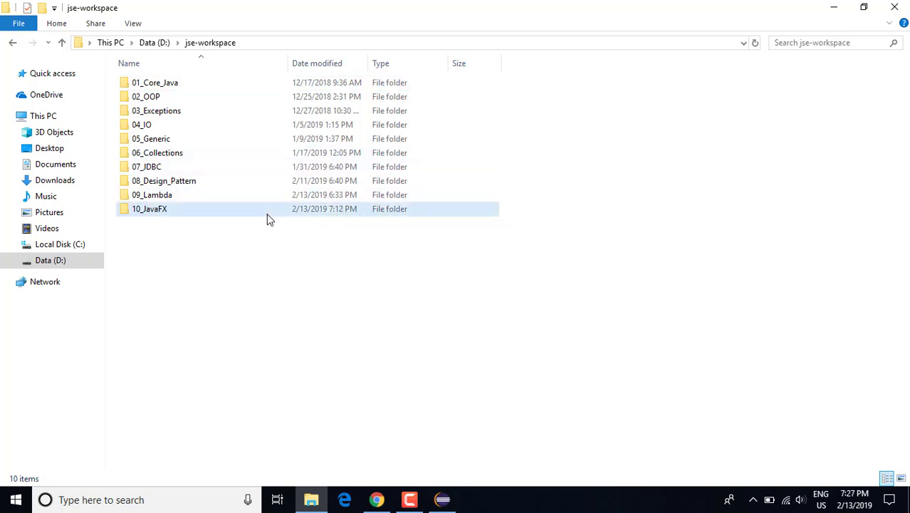
{"action": "left_click", "coordinate": [187, 47]}
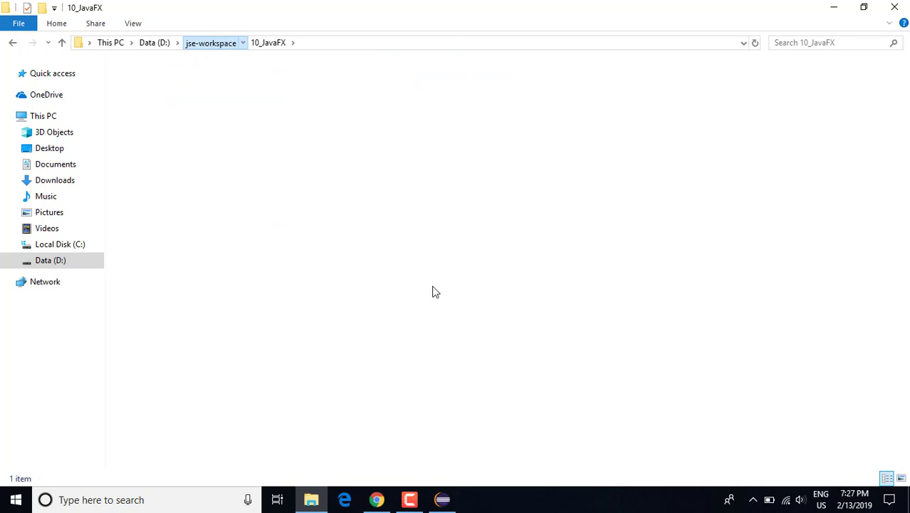
{"action": "left_click", "coordinate": [452, 501]}
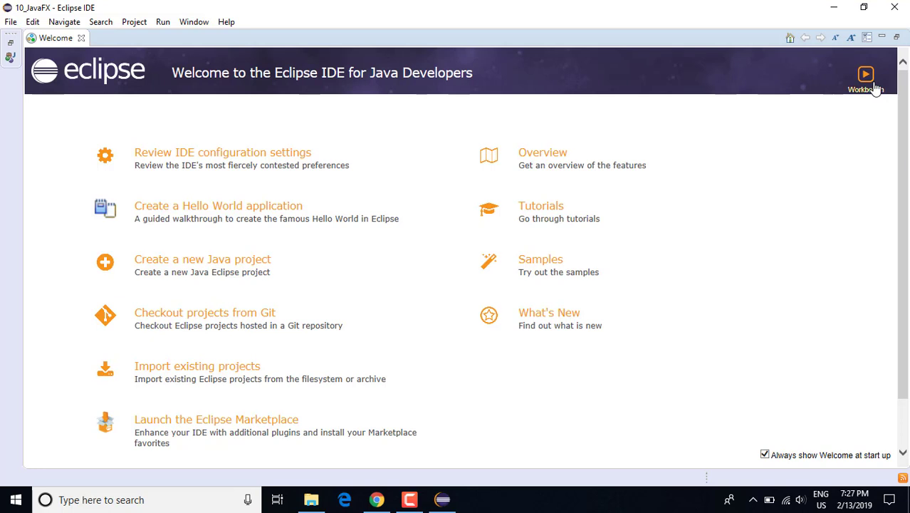
{"action": "left_click", "coordinate": [875, 87]}
Step: Open the New Project wizard and examine the project types in the JavaFX category
{"action": "left_click", "coordinate": [10, 25]}
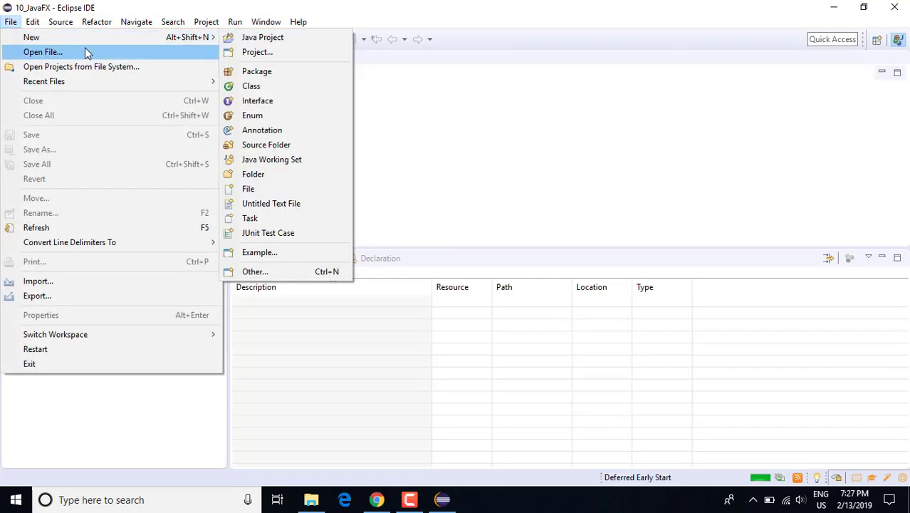
{"action": "left_click", "coordinate": [257, 56]}
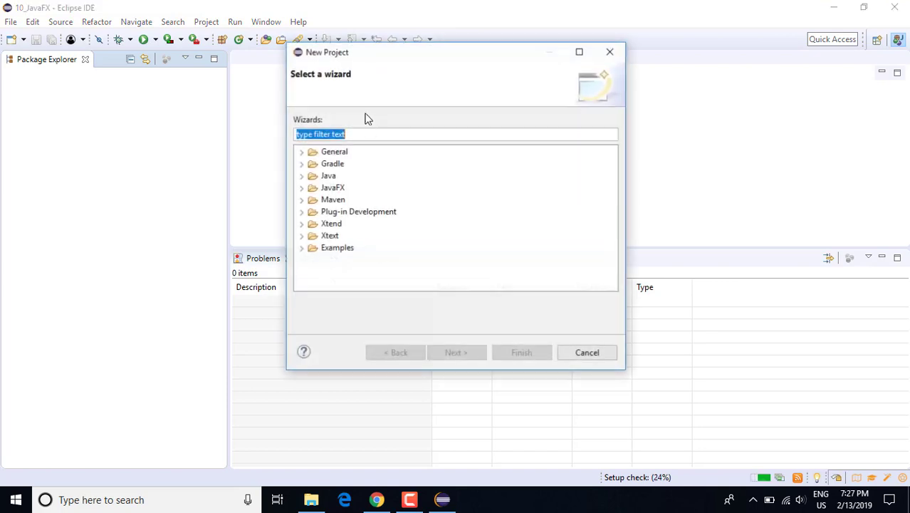
{"action": "left_click", "coordinate": [332, 188]}
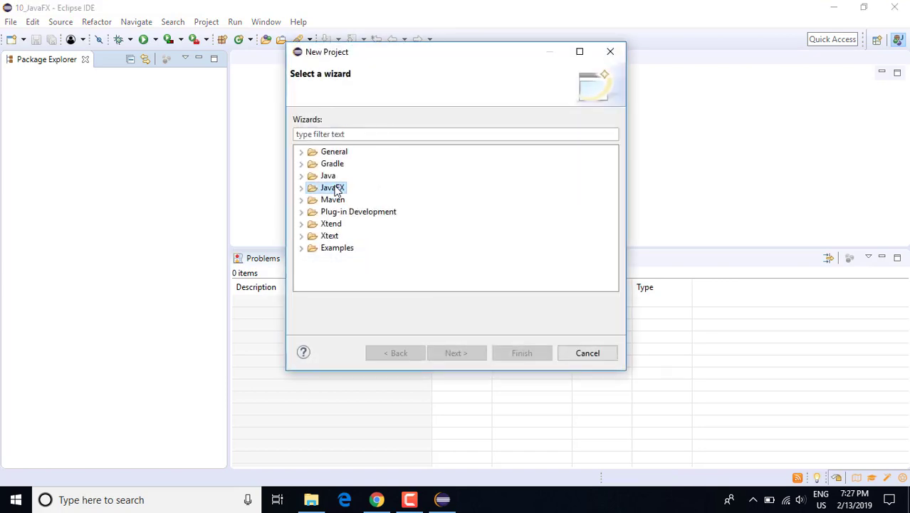
{"action": "double_click", "coordinate": [336, 188]}
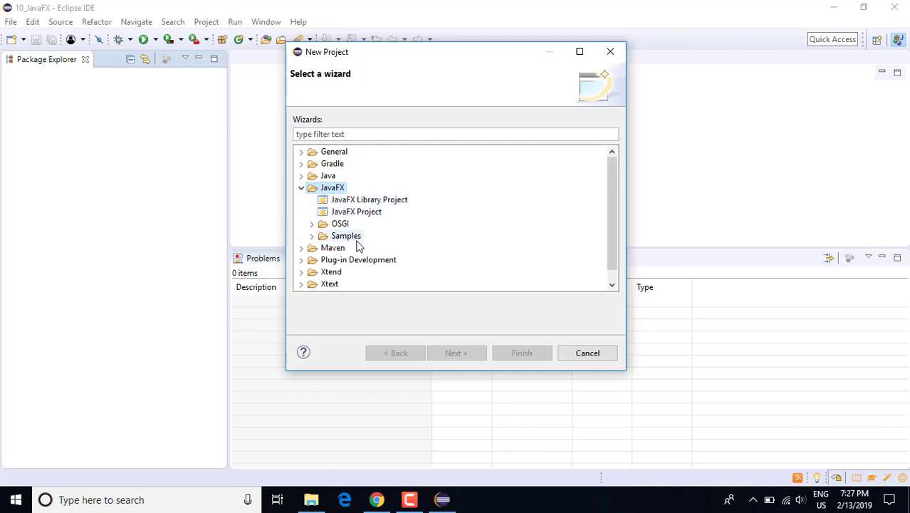
{"action": "left_click", "coordinate": [356, 202]}
{"action": "left_click", "coordinate": [365, 212]}
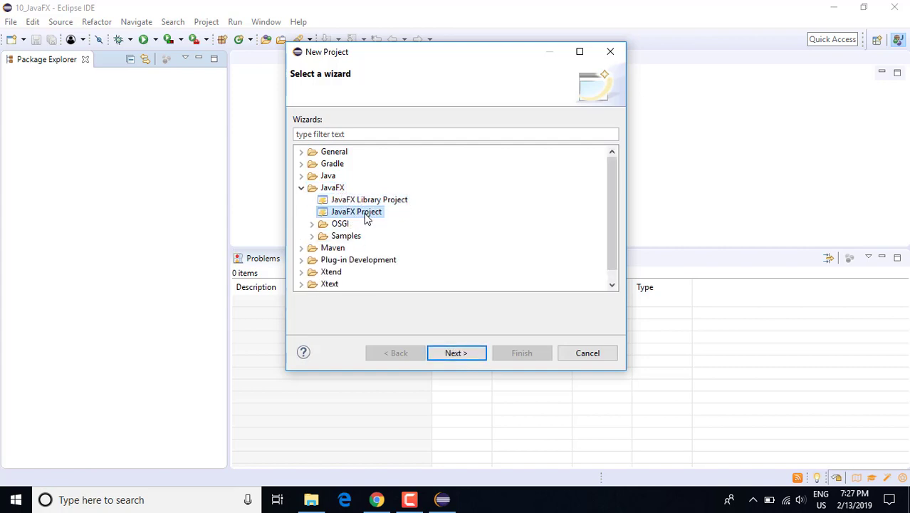
{"action": "double_click", "coordinate": [347, 236]}
{"action": "double_click", "coordinate": [349, 239]}
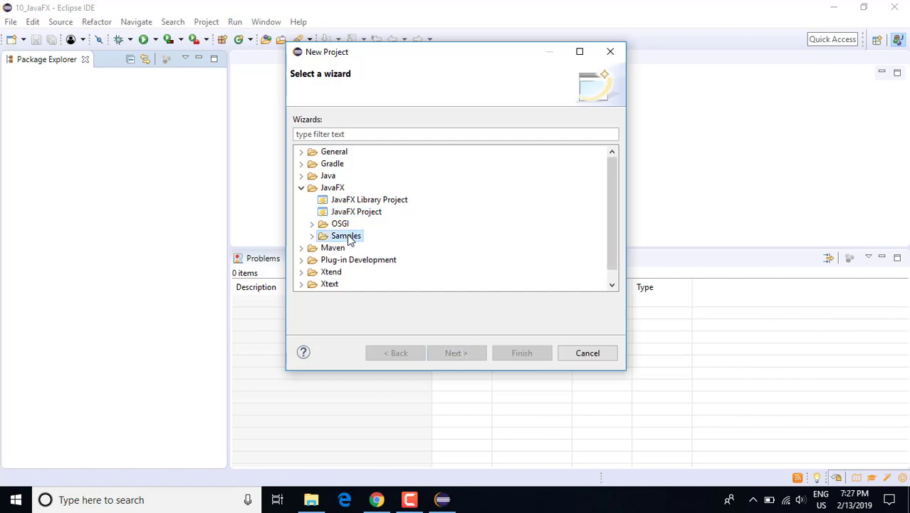
{"action": "left_click", "coordinate": [346, 212]}
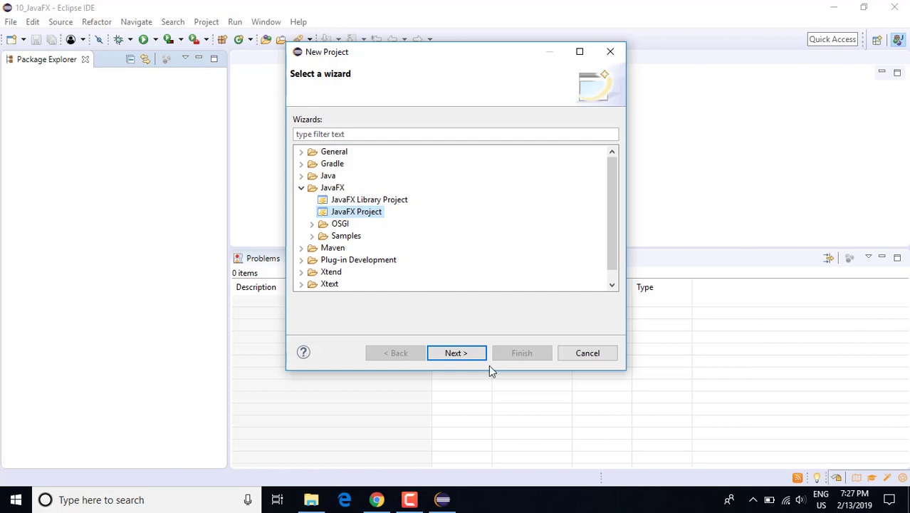
{"action": "left_click", "coordinate": [300, 188]}
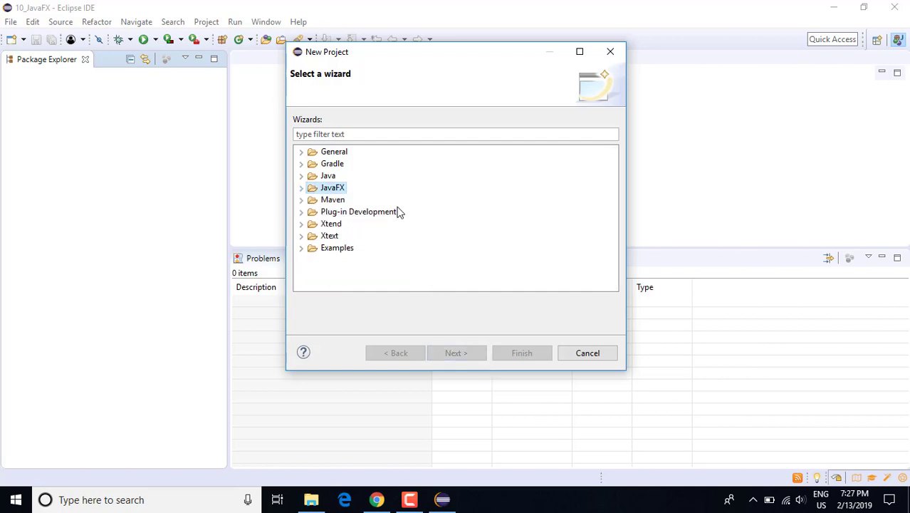
Step: Examine the Java category of the New Project wizard, including the Java Project entry
{"action": "double_click", "coordinate": [326, 176]}
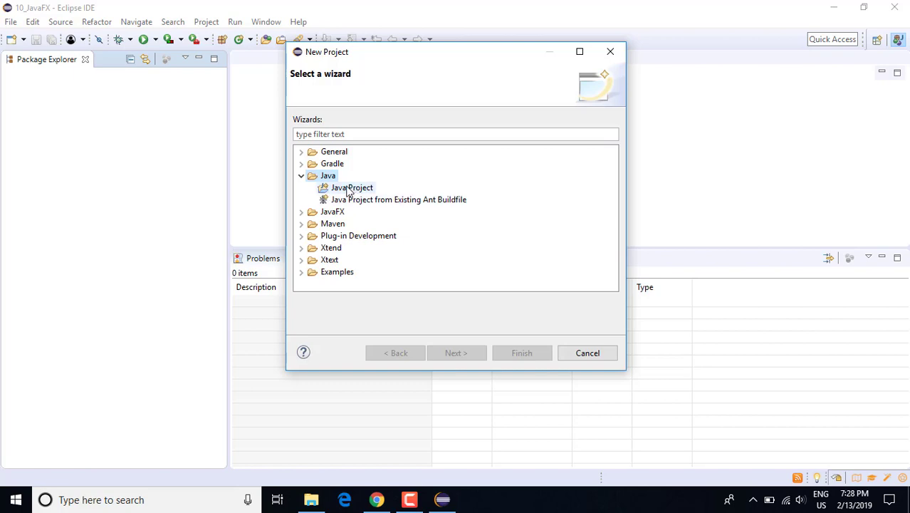
{"action": "left_click", "coordinate": [345, 190]}
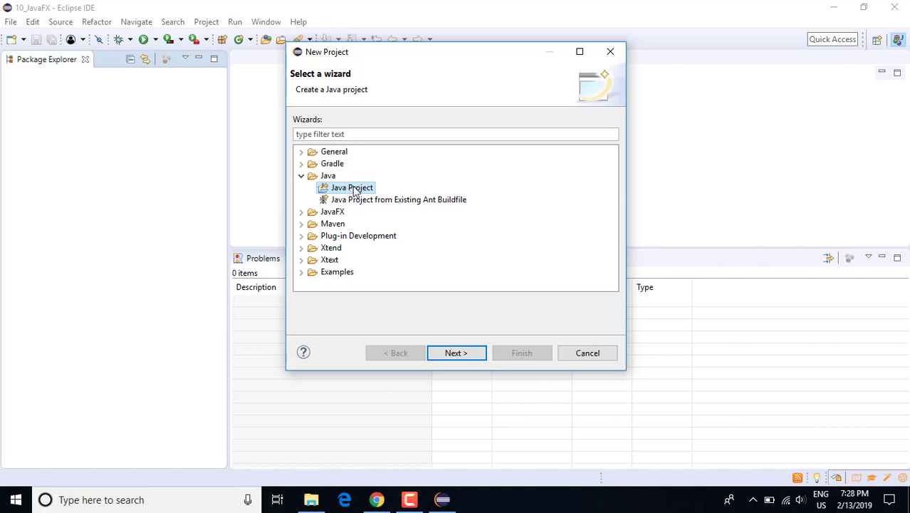
{"action": "left_click", "coordinate": [301, 176]}
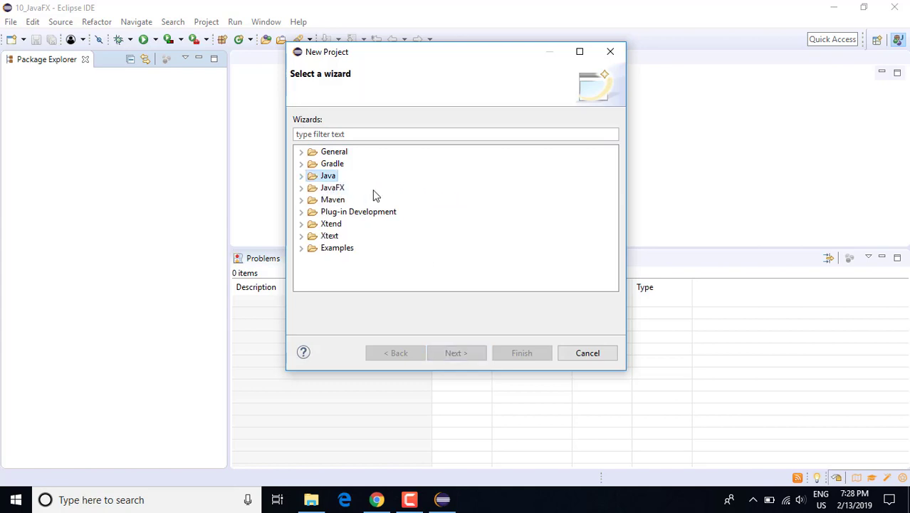
Step: Review the JavaFX category's entries again and cancel the New Project wizard
{"action": "left_click", "coordinate": [334, 189]}
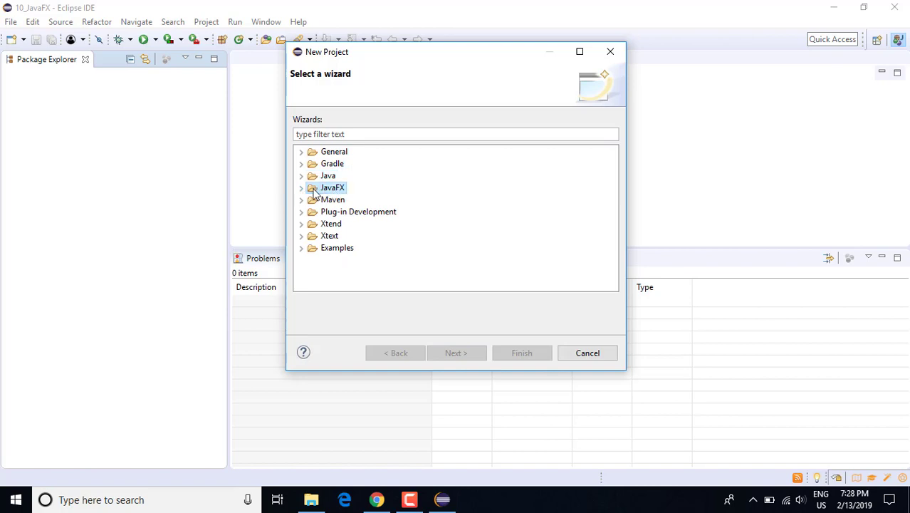
{"action": "left_click", "coordinate": [301, 189]}
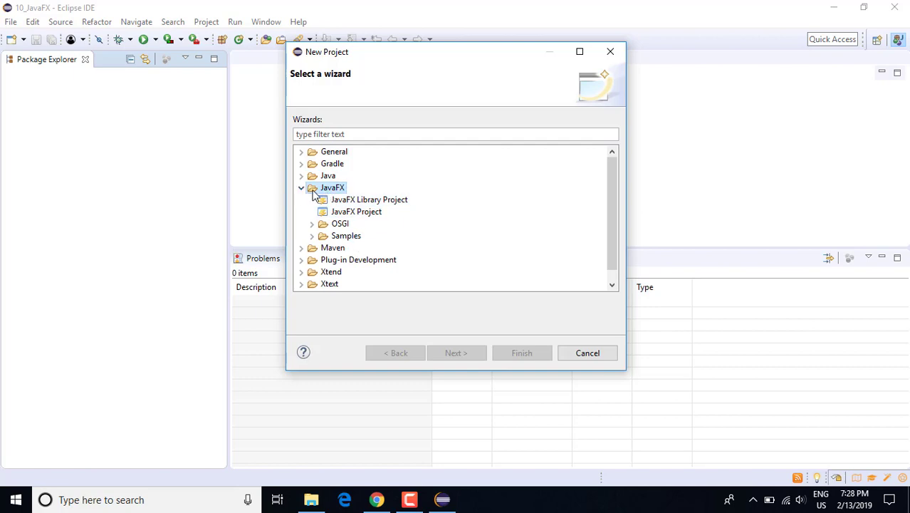
{"action": "left_click", "coordinate": [302, 188]}
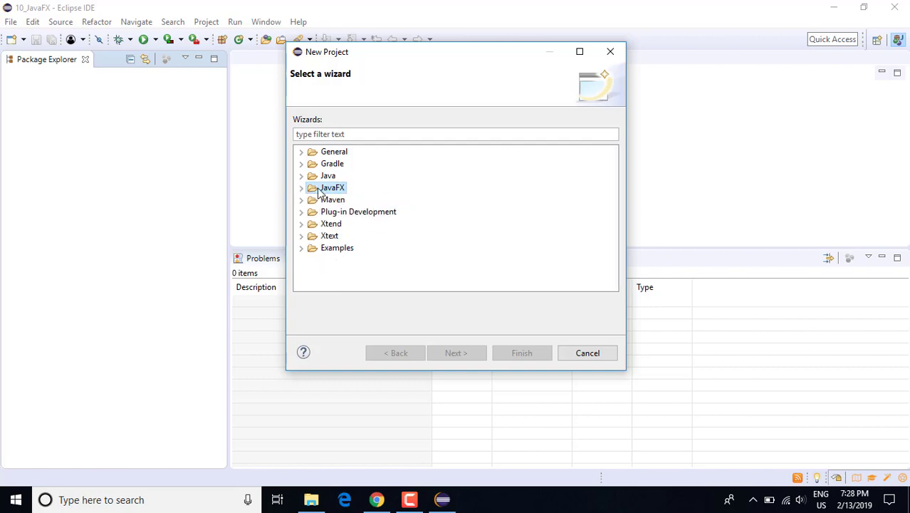
{"action": "double_click", "coordinate": [318, 191]}
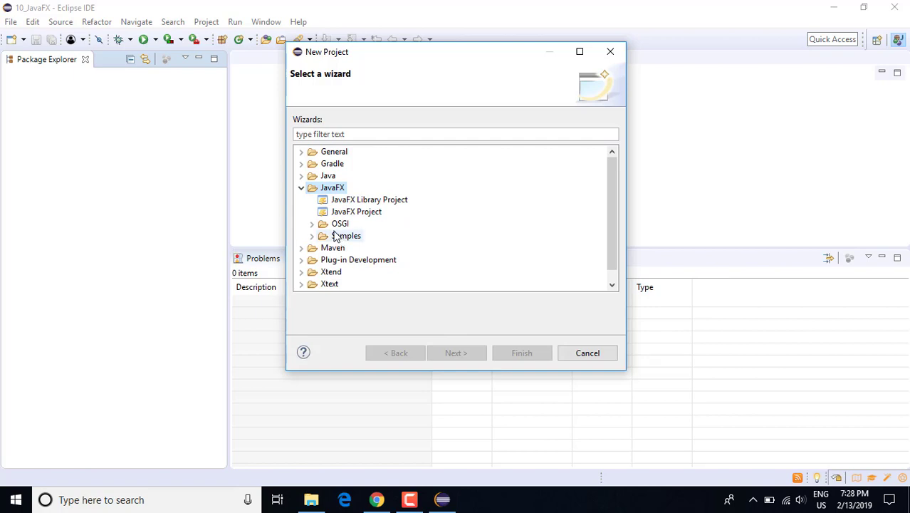
{"action": "left_click", "coordinate": [588, 354]}
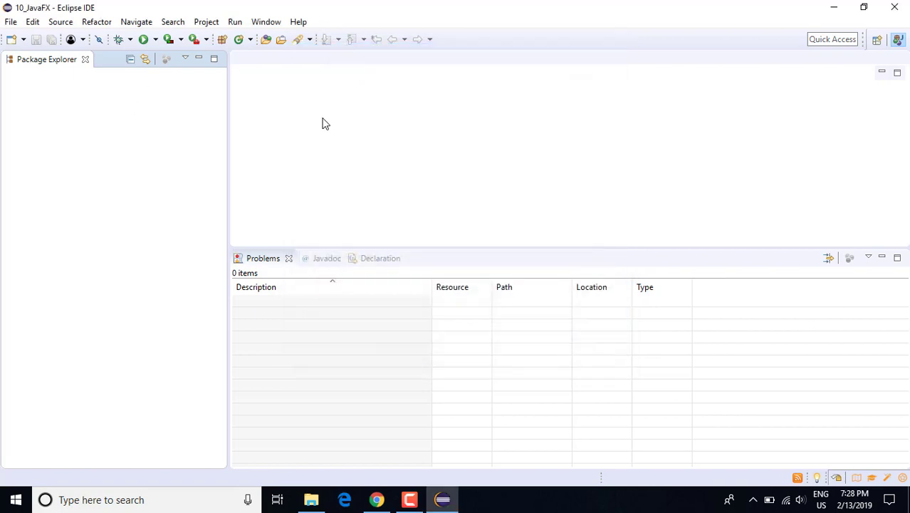